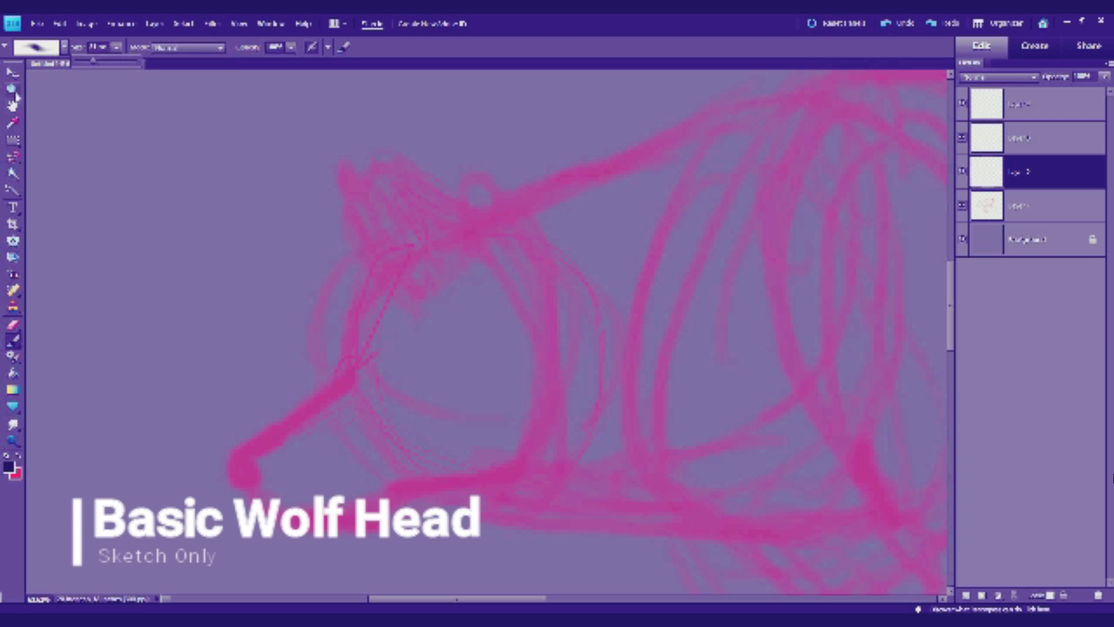
Zoom in on the snout, resize the brush, and ink the top line of the nose.
left_click_drag(622, 256, 189, 499)
key("b")
left_click(116, 46)
left_click_drag(115, 61, 115, 62)
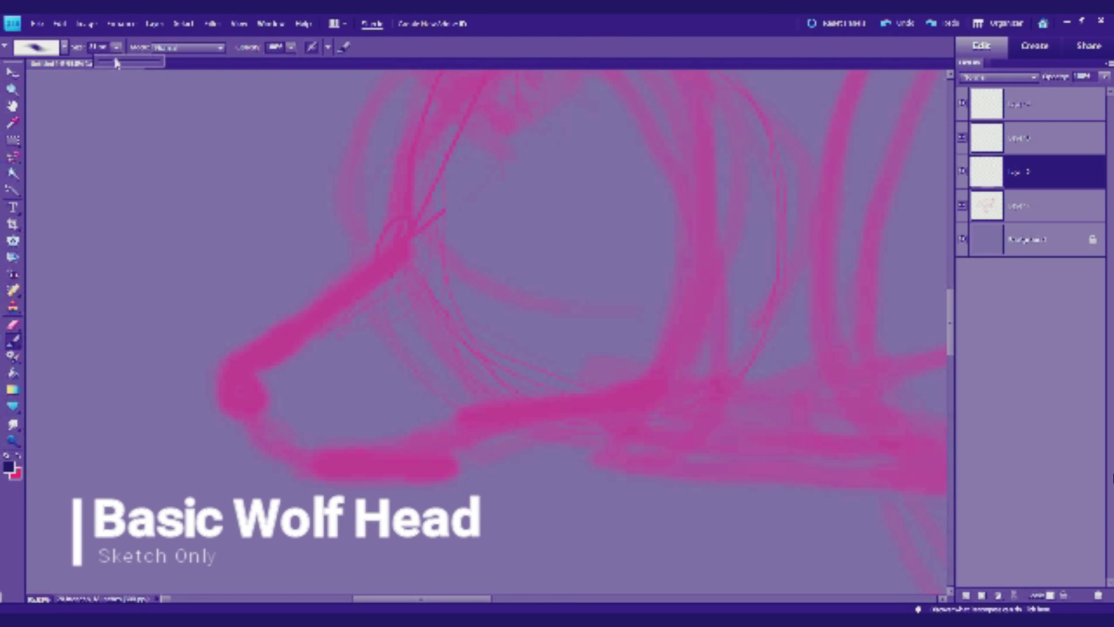
mouse_move(244, 351)
left_mouse_down()
mouse_move(260, 336)
mouse_move(194, 376)
mouse_move(229, 411)
left_mouse_up()
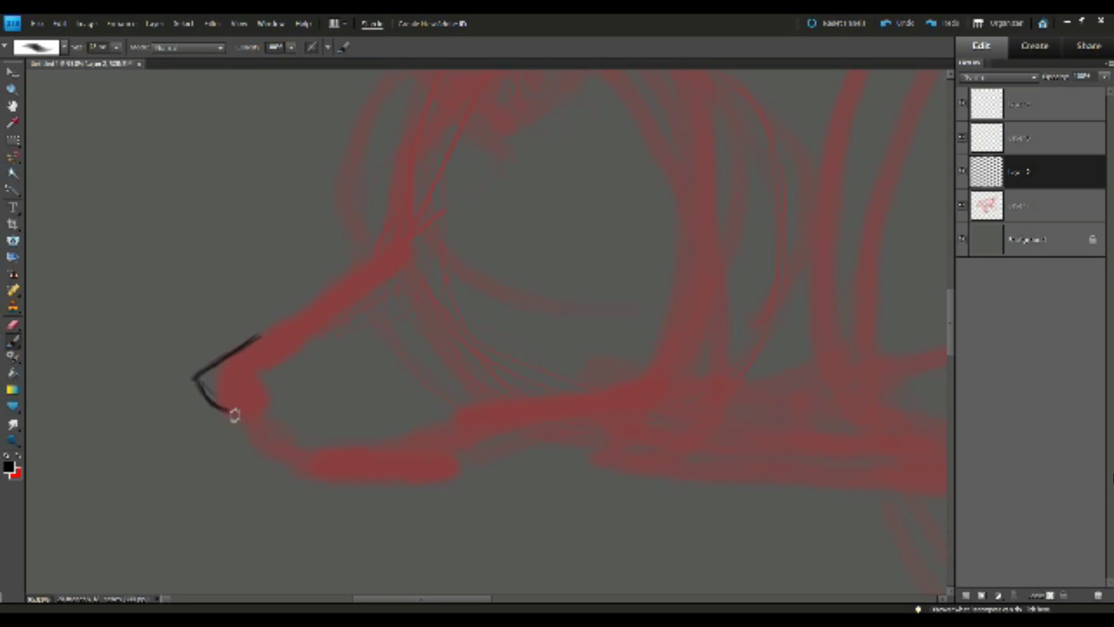
Ink the nose outline, jaw line, dark mouth corner and muzzle bridge.
mouse_move(259, 335)
left_mouse_down()
mouse_move(278, 356)
mouse_move(229, 391)
left_mouse_up()
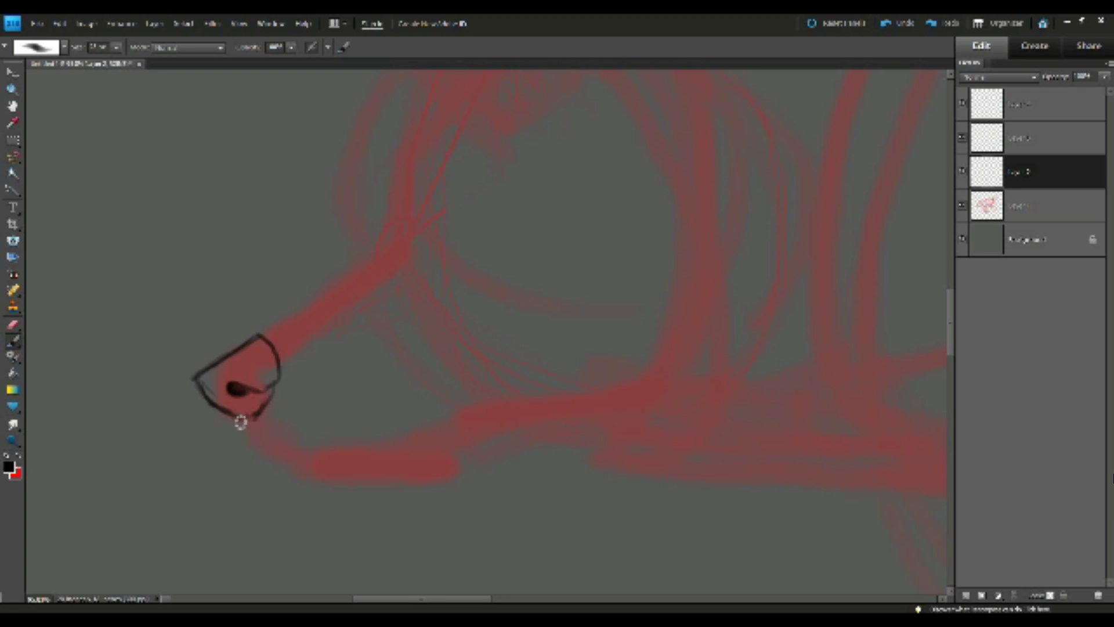
left_click_drag(253, 357, 216, 373)
mouse_move(263, 438)
left_mouse_down()
mouse_move(325, 456)
mouse_move(408, 425)
mouse_move(443, 398)
mouse_move(484, 393)
left_mouse_up()
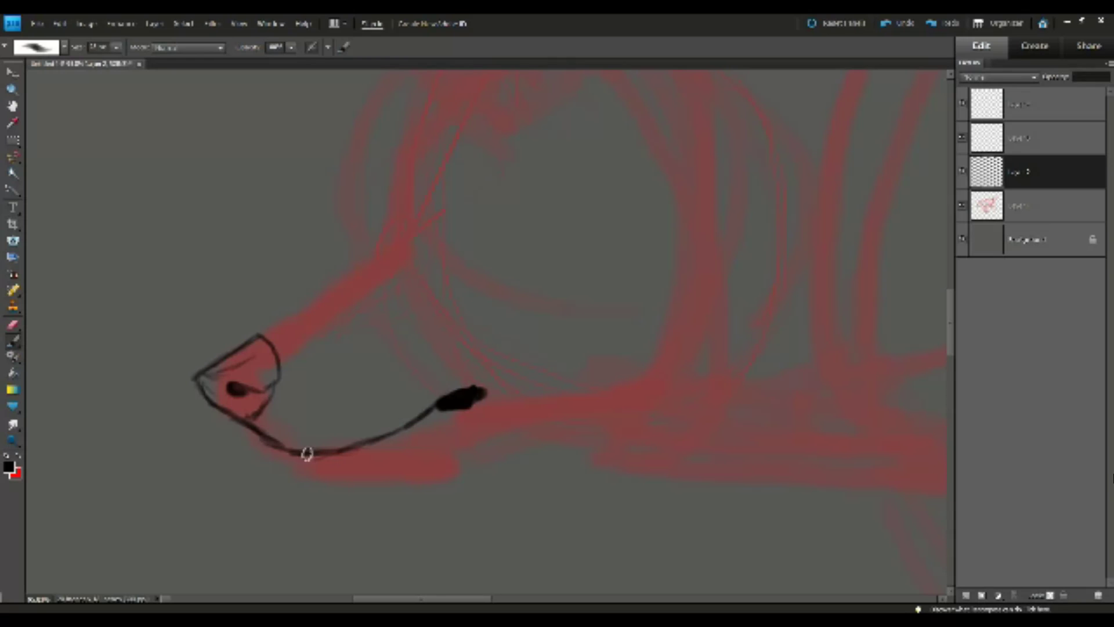
mouse_move(292, 461)
left_mouse_down()
mouse_move(297, 450)
mouse_move(306, 468)
left_mouse_up()
mouse_move(256, 339)
left_mouse_down()
mouse_move(383, 236)
mouse_move(403, 160)
left_mouse_up()
Draw the lower jaw line and lengthen it to the right with thin strokes.
mouse_move(301, 470)
left_mouse_down()
mouse_move(348, 488)
mouse_move(480, 415)
left_mouse_up()
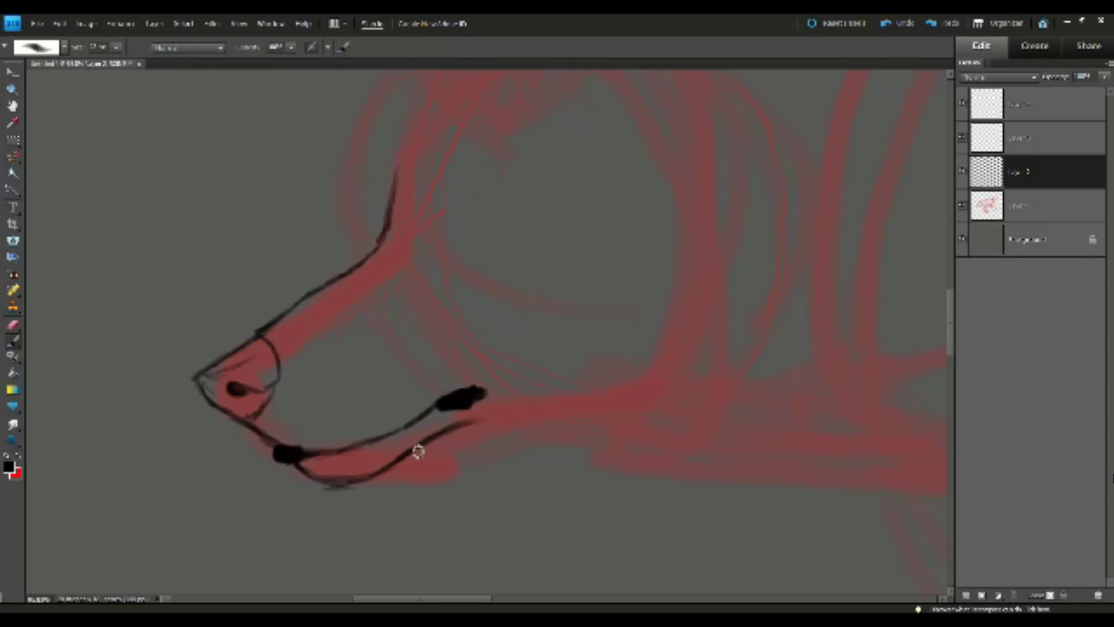
left_click_drag(418, 448, 552, 410)
left_click_drag(481, 435, 555, 427)
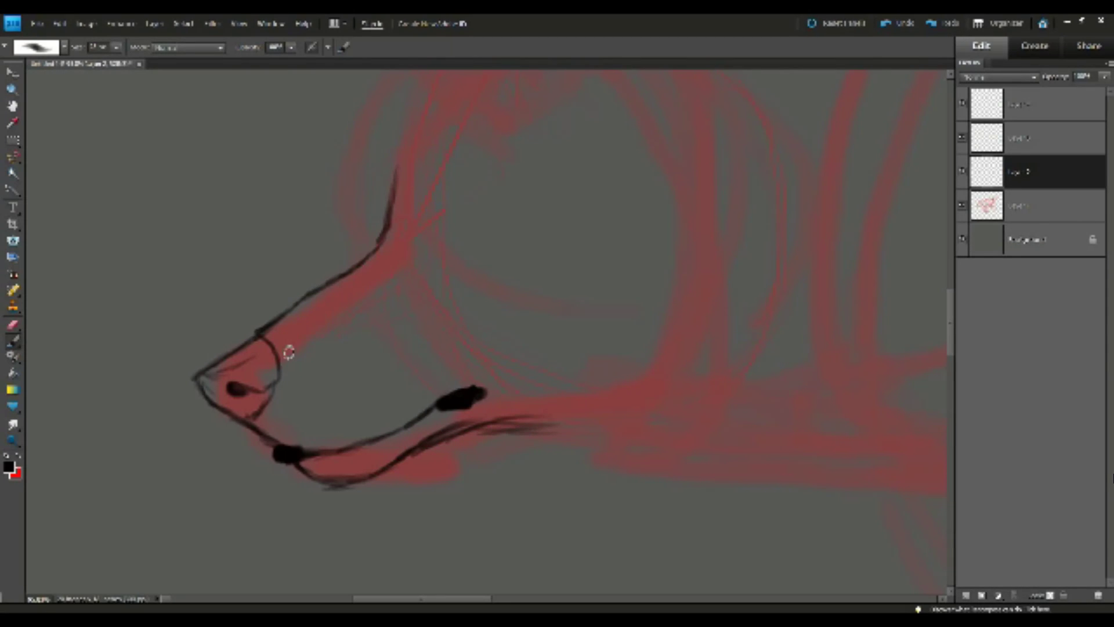
Add muzzle dashes, whisker dots, and a small mark on the lower jaw.
mouse_move(319, 336)
left_mouse_down()
mouse_move(359, 321)
mouse_move(437, 384)
left_mouse_up()
left_click_drag(290, 401, 334, 362)
left_click_drag(316, 413, 295, 433)
left_click_drag(357, 415, 367, 407)
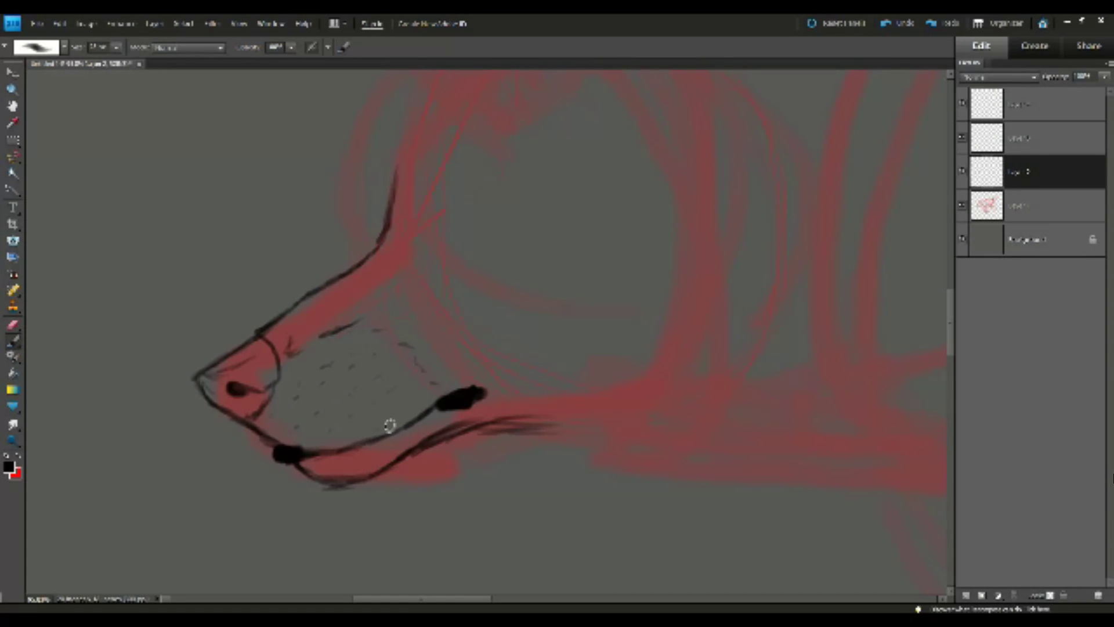
left_click_drag(381, 453, 376, 461)
Ink the forehead outline, the near ear's edges, and the line behind the ear.
scroll(955, 311, "up", 5)
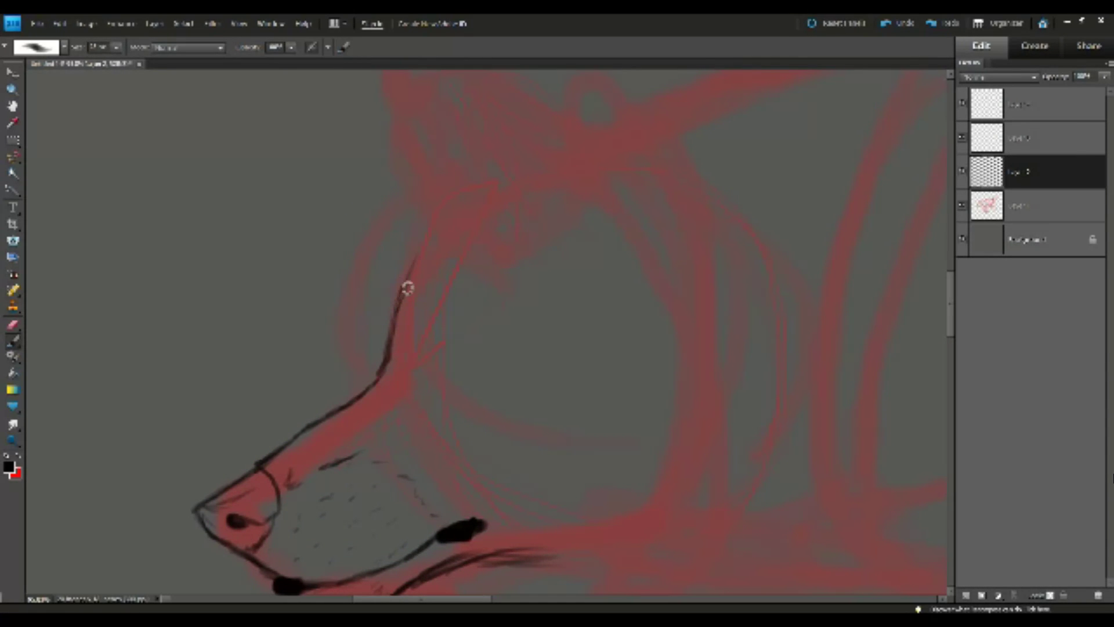
left_click_drag(406, 295, 462, 190)
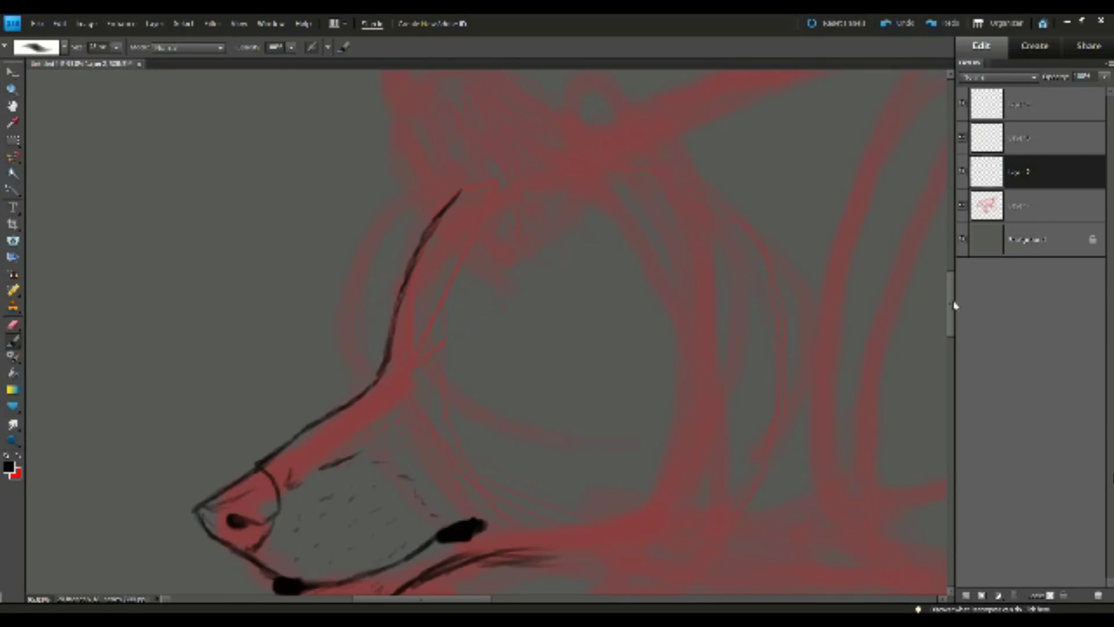
scroll(955, 304, "up", 4)
mouse_move(480, 297)
left_mouse_down()
mouse_move(453, 141)
mouse_move(549, 235)
mouse_move(582, 352)
left_mouse_up()
mouse_move(457, 129)
left_mouse_down()
mouse_move(465, 117)
mouse_move(545, 187)
mouse_move(583, 241)
left_mouse_up()
mouse_move(505, 137)
left_mouse_down()
mouse_move(591, 281)
mouse_move(600, 335)
left_mouse_up()
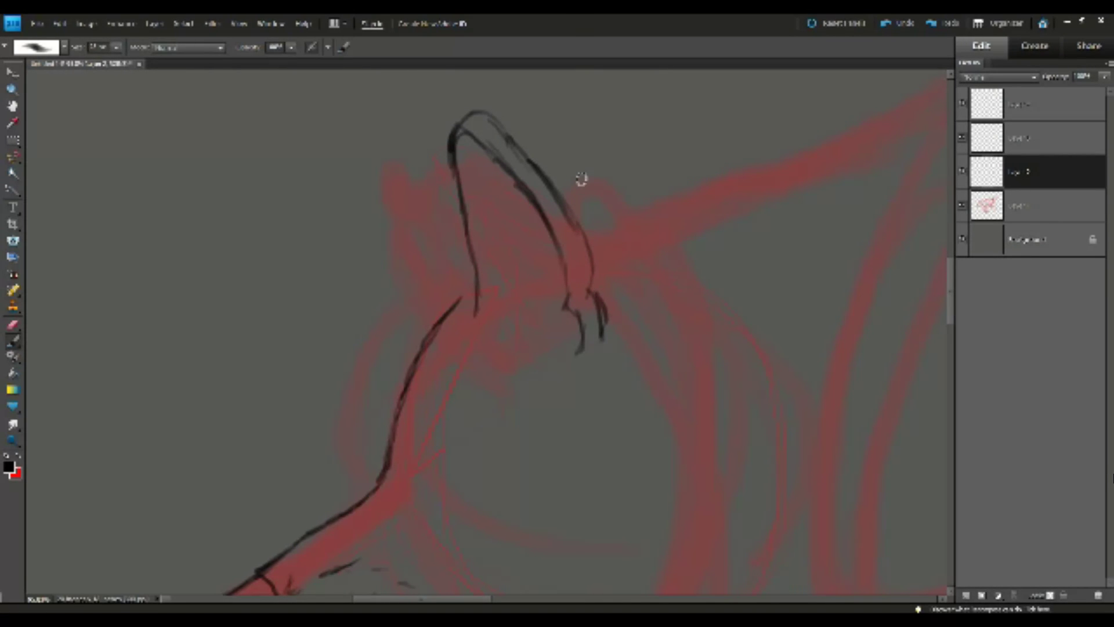
mouse_move(534, 156)
left_mouse_down()
mouse_move(646, 256)
mouse_move(705, 279)
mouse_move(709, 316)
left_mouse_up()
Hatch fur strokes inside the ear, at its base, and behind it.
mouse_move(464, 188)
left_mouse_down()
mouse_move(488, 183)
mouse_move(472, 211)
mouse_move(510, 232)
mouse_move(473, 273)
mouse_move(476, 332)
left_mouse_up()
mouse_move(543, 311)
left_mouse_down()
mouse_move(522, 340)
mouse_move(551, 343)
left_mouse_up()
left_click_drag(542, 255, 534, 279)
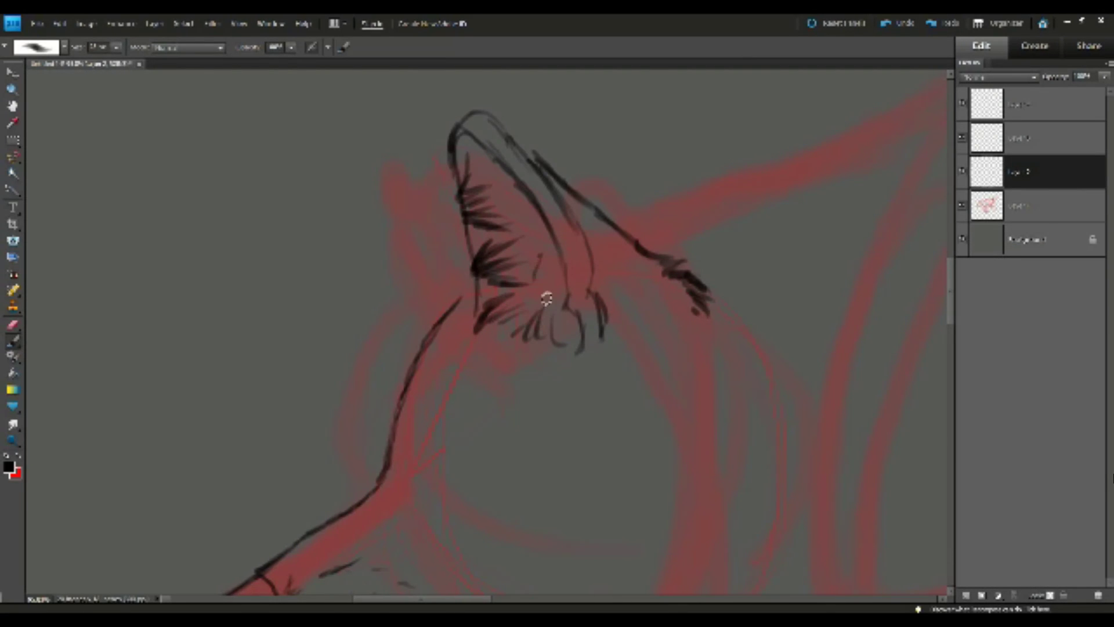
left_click_drag(607, 265, 630, 273)
mouse_move(621, 276)
left_mouse_down()
mouse_move(647, 297)
mouse_move(636, 325)
left_mouse_up()
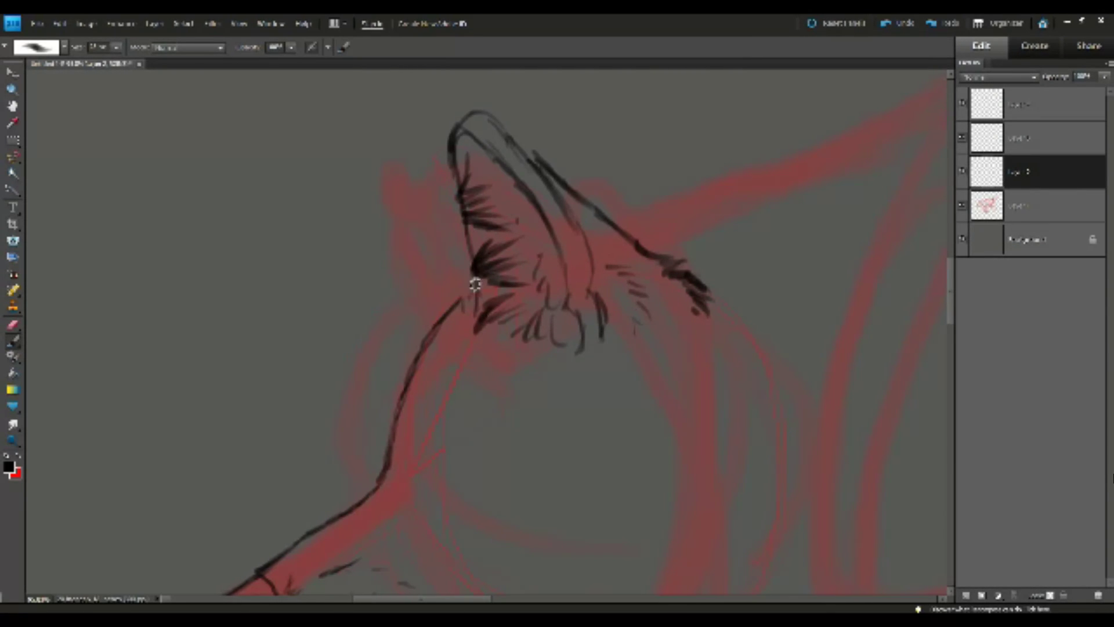
Outline the far ear, undoing and redrawing a misplaced stroke.
mouse_move(438, 328)
left_mouse_down()
mouse_move(399, 202)
mouse_move(449, 278)
left_mouse_up()
key("ctrl+z")
left_click_drag(405, 205, 464, 243)
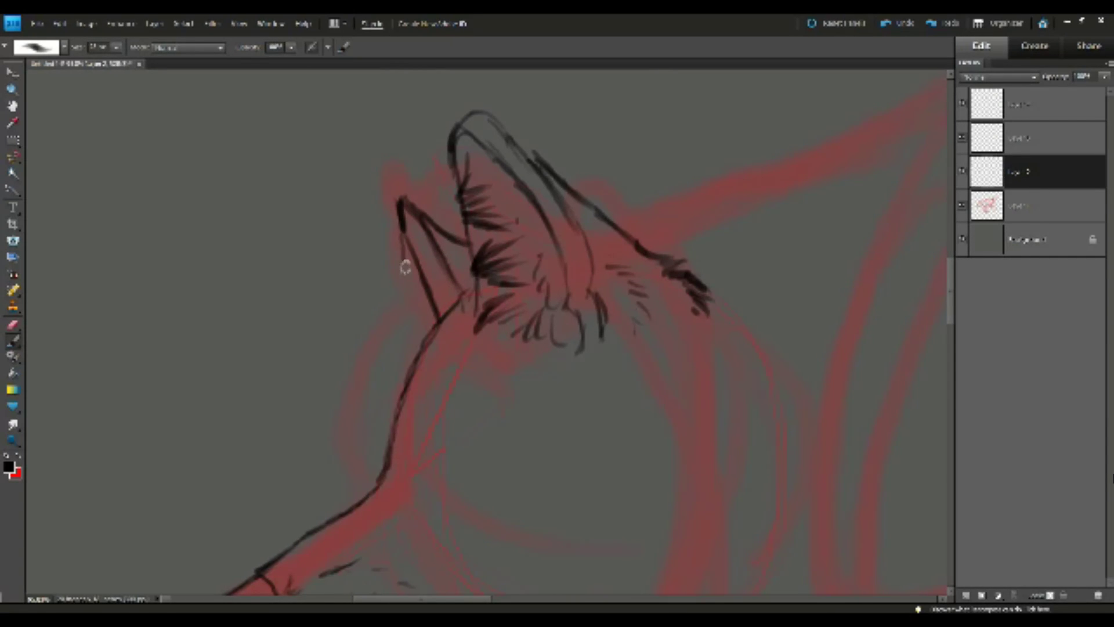
left_click_drag(405, 267, 411, 274)
left_click_drag(398, 217, 406, 249)
Ink the eye's upper lid and corner, undoing a stray stroke.
scroll(456, 335, "down", 3)
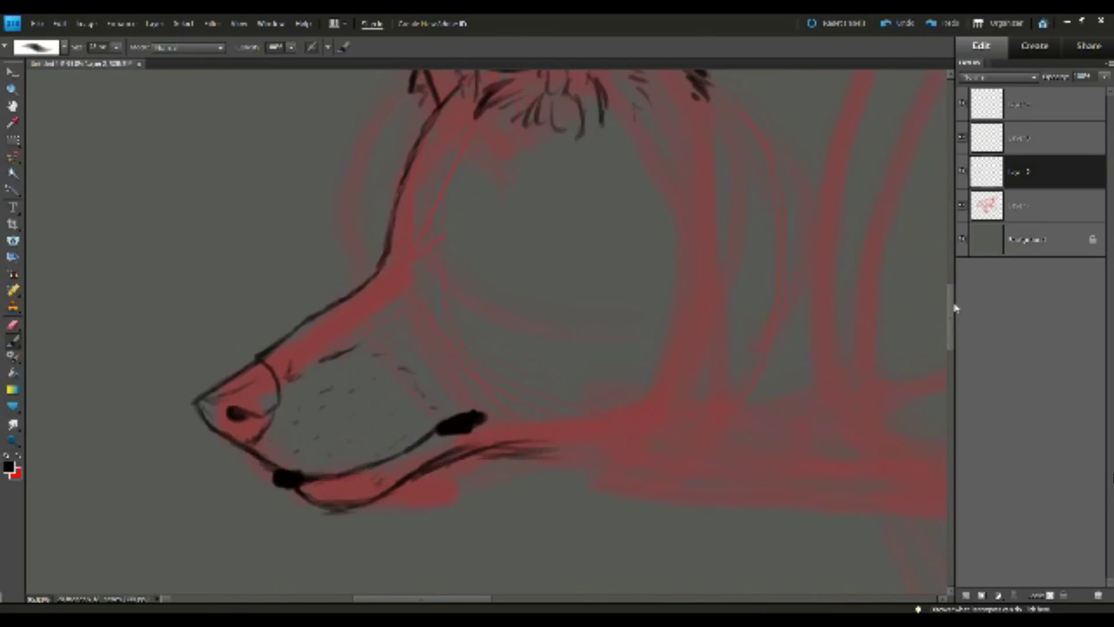
scroll(456, 335, "up", 1)
mouse_move(442, 342)
left_mouse_down()
mouse_move(424, 305)
mouse_move(447, 345)
left_mouse_up()
mouse_move(433, 302)
left_mouse_down()
mouse_move(443, 340)
mouse_move(428, 308)
mouse_move(424, 344)
mouse_move(479, 298)
mouse_move(409, 286)
left_mouse_up()
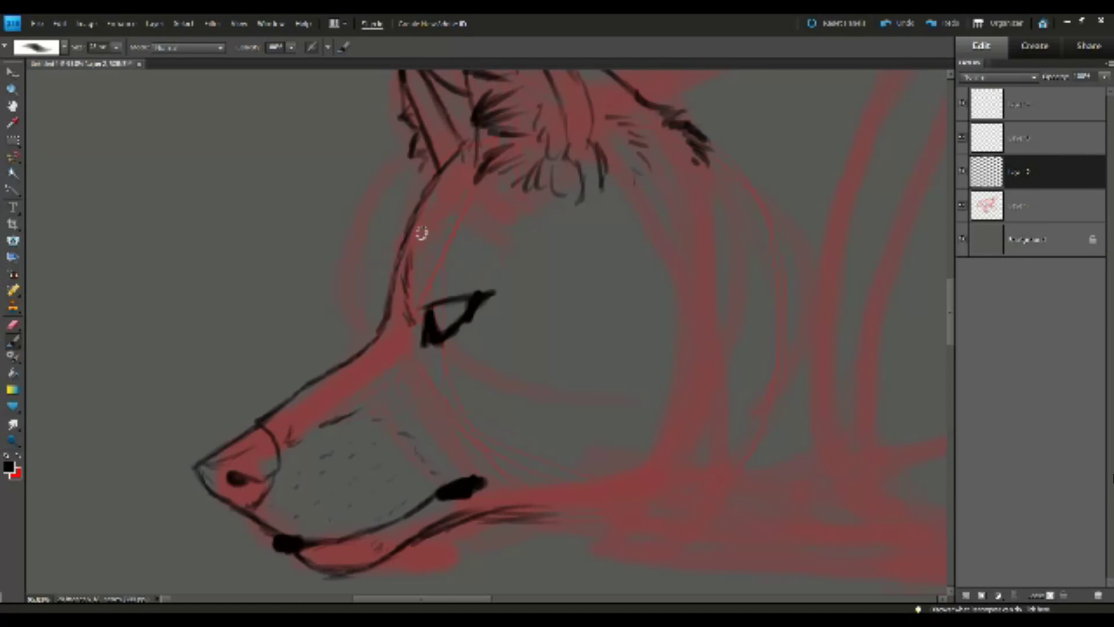
mouse_move(427, 243)
left_mouse_down()
mouse_move(450, 235)
mouse_move(464, 266)
left_mouse_up()
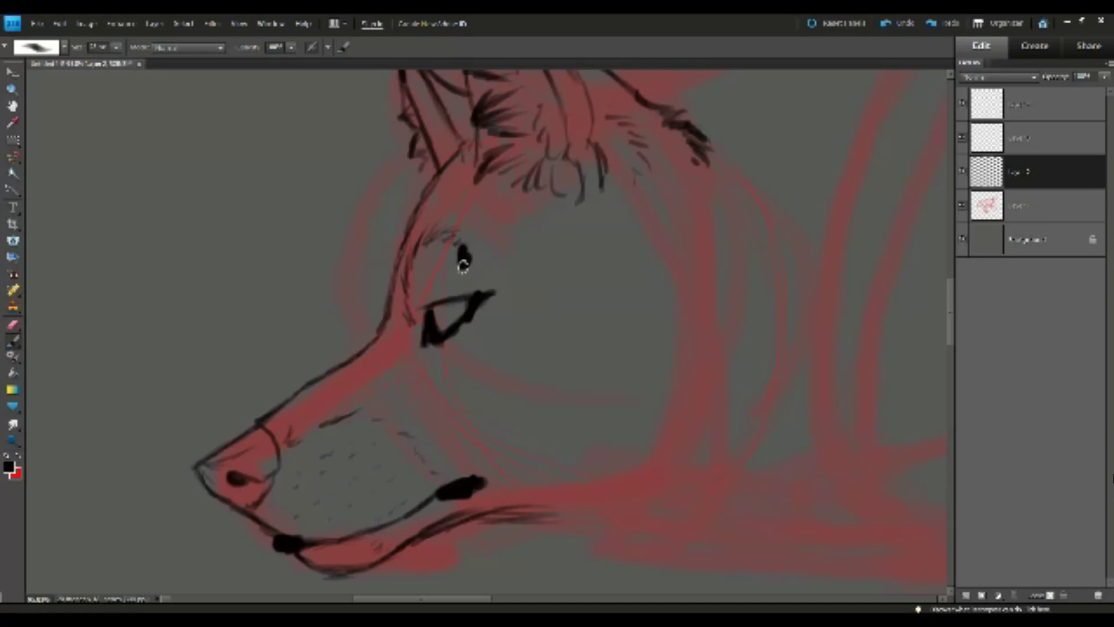
left_click(60, 24)
left_click(92, 36)
Sketch fur marks around and below the eye, plus a short mark on the muzzle ridge.
mouse_move(461, 265)
left_mouse_down()
mouse_move(474, 273)
mouse_move(488, 261)
mouse_move(498, 281)
mouse_move(502, 253)
left_mouse_up()
left_click(511, 284)
left_click(60, 26)
left_click(59, 24)
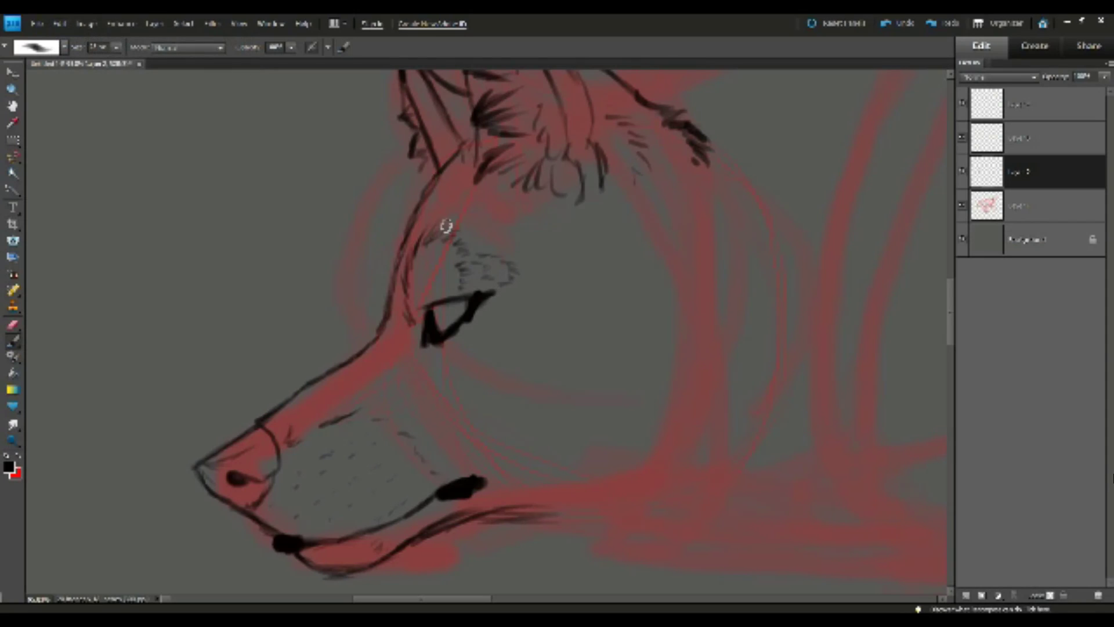
mouse_move(510, 300)
left_mouse_down()
mouse_move(505, 343)
mouse_move(476, 393)
left_mouse_up()
mouse_move(399, 357)
left_mouse_down()
mouse_move(406, 372)
mouse_move(427, 366)
left_mouse_up()
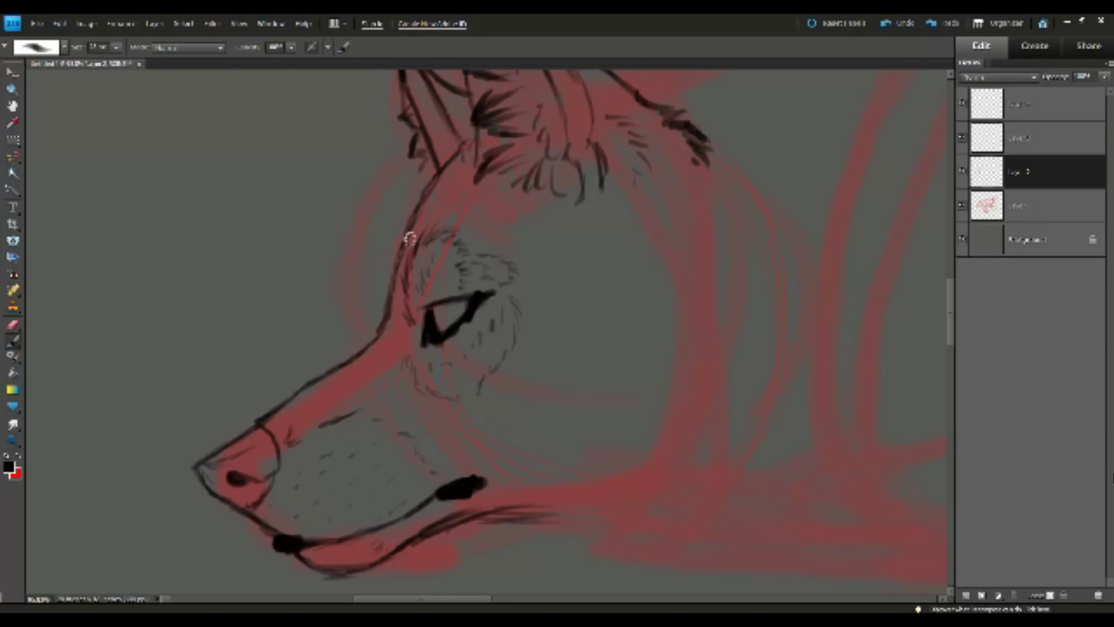
left_click_drag(310, 402, 318, 397)
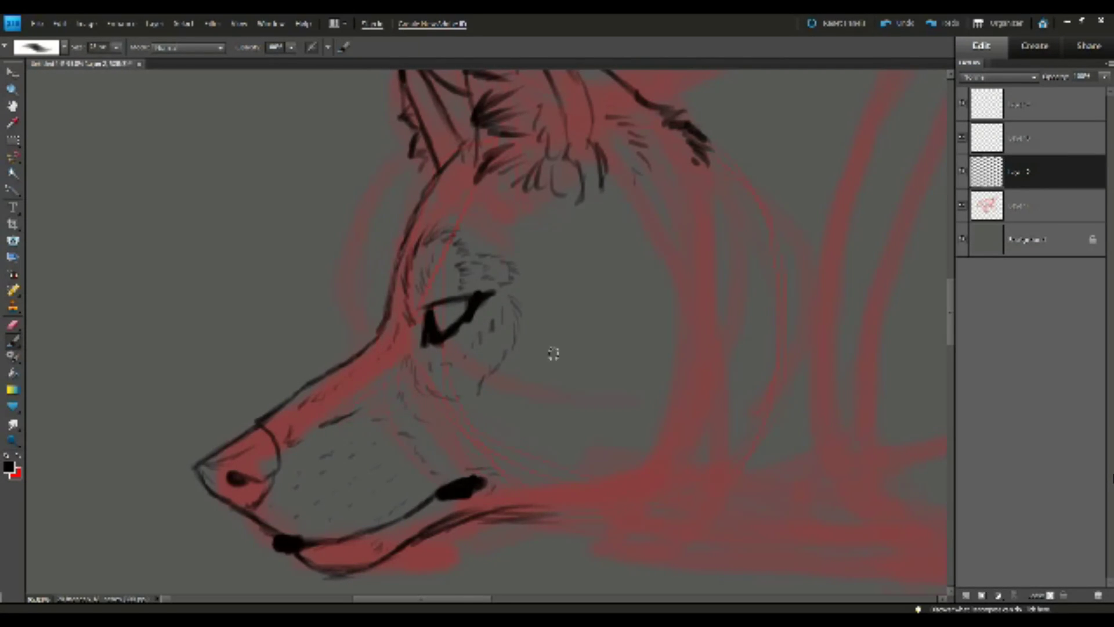
Paint short and long fur strokes down the cheek, undoing a misplaced stroke below the ear.
left_click_drag(610, 201, 615, 221)
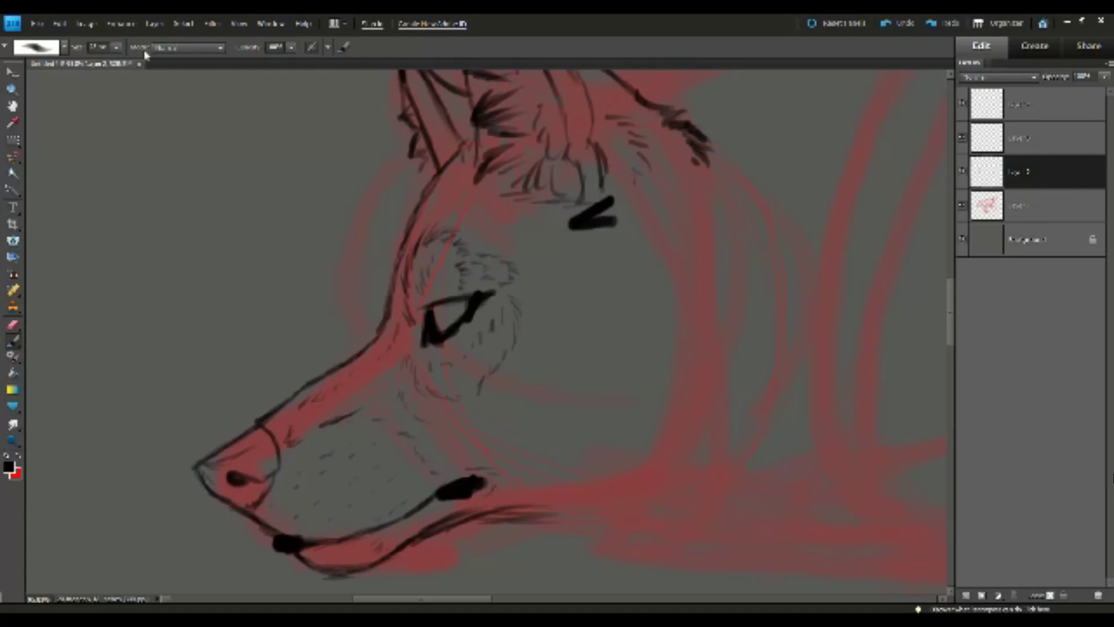
left_click(56, 25)
left_click(56, 24)
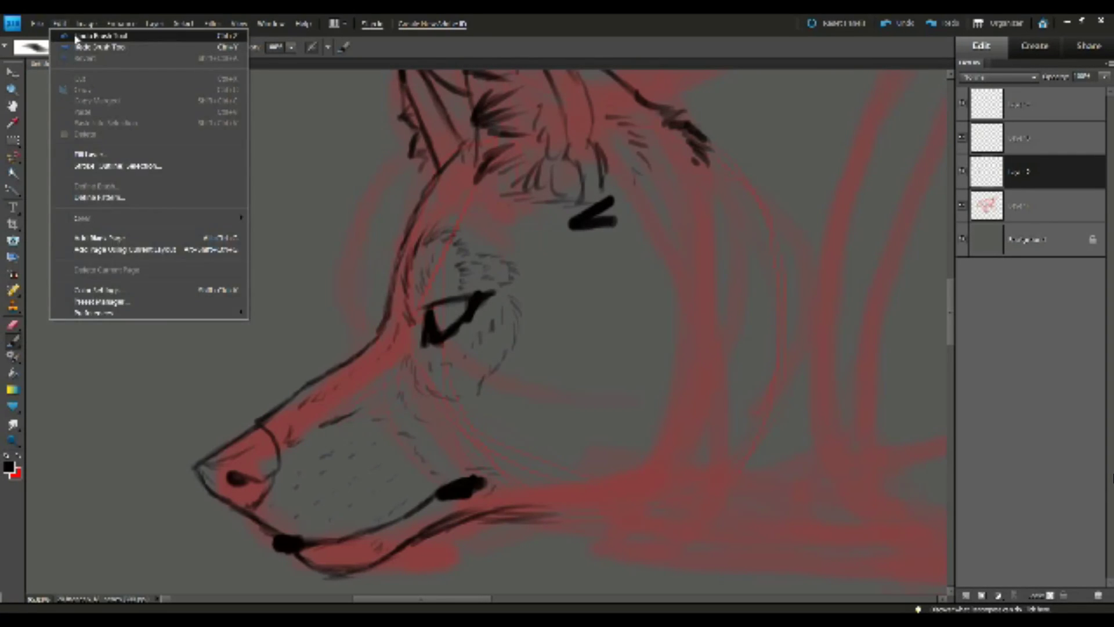
left_click(57, 25)
left_click(72, 36)
mouse_move(645, 222)
left_mouse_down()
mouse_move(659, 235)
mouse_move(639, 239)
left_mouse_up()
mouse_move(618, 241)
left_mouse_down()
mouse_move(645, 255)
mouse_move(652, 302)
mouse_move(625, 341)
left_mouse_up()
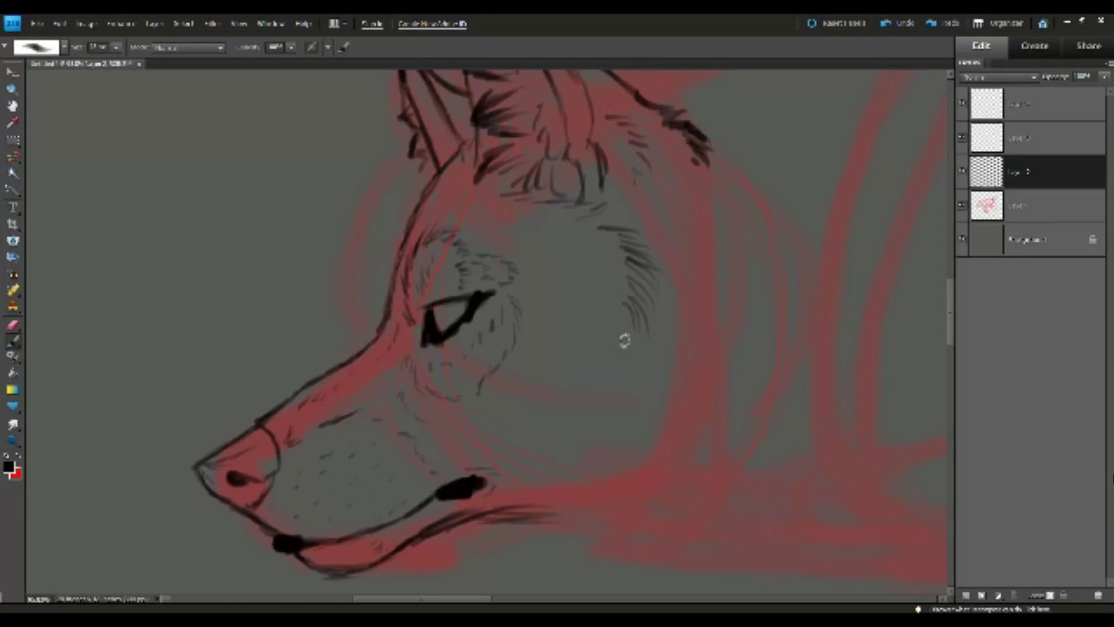
left_click_drag(567, 372, 561, 392)
left_click_drag(572, 254, 584, 326)
mouse_move(667, 345)
left_mouse_down()
mouse_move(677, 438)
mouse_move(607, 490)
left_mouse_up()
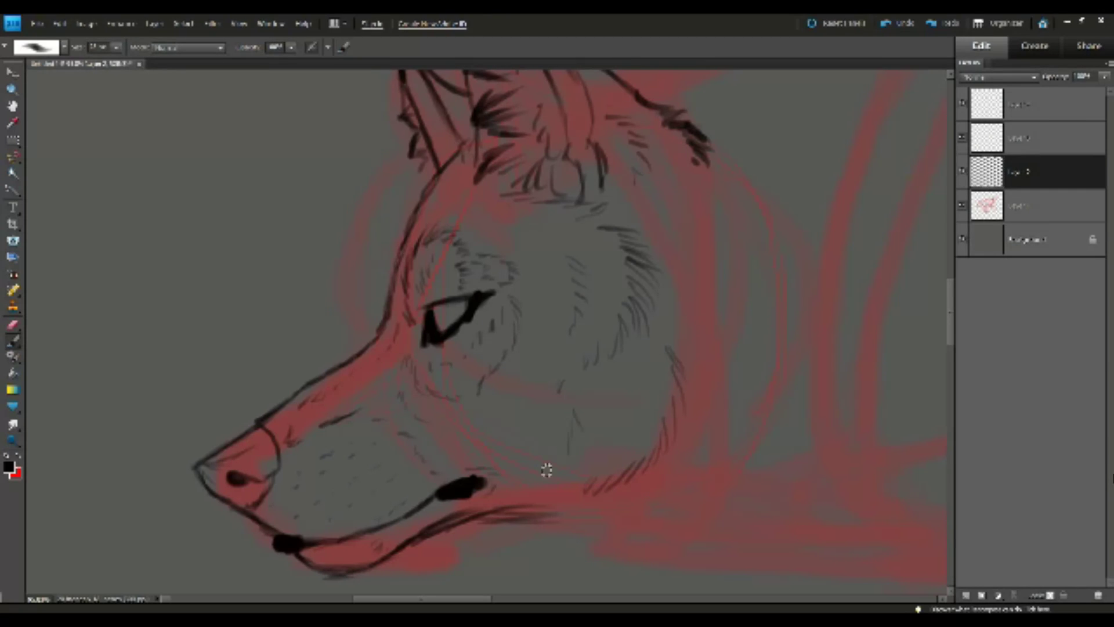
Paint fur strokes down the back of the neck, undoing a stray stroke near the ear base.
mouse_move(659, 185)
left_mouse_down()
mouse_move(766, 174)
mouse_move(800, 253)
left_mouse_up()
left_click(60, 23)
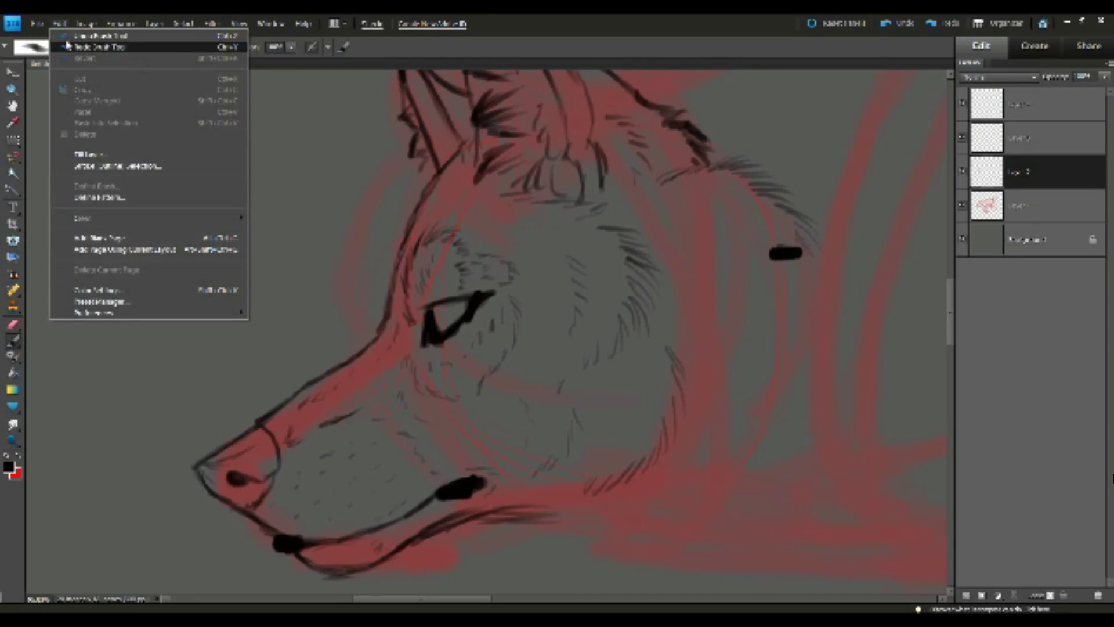
left_click(60, 23)
mouse_move(817, 265)
left_mouse_down()
mouse_move(831, 381)
mouse_move(807, 372)
mouse_move(816, 421)
left_mouse_up()
left_click_drag(781, 385, 796, 444)
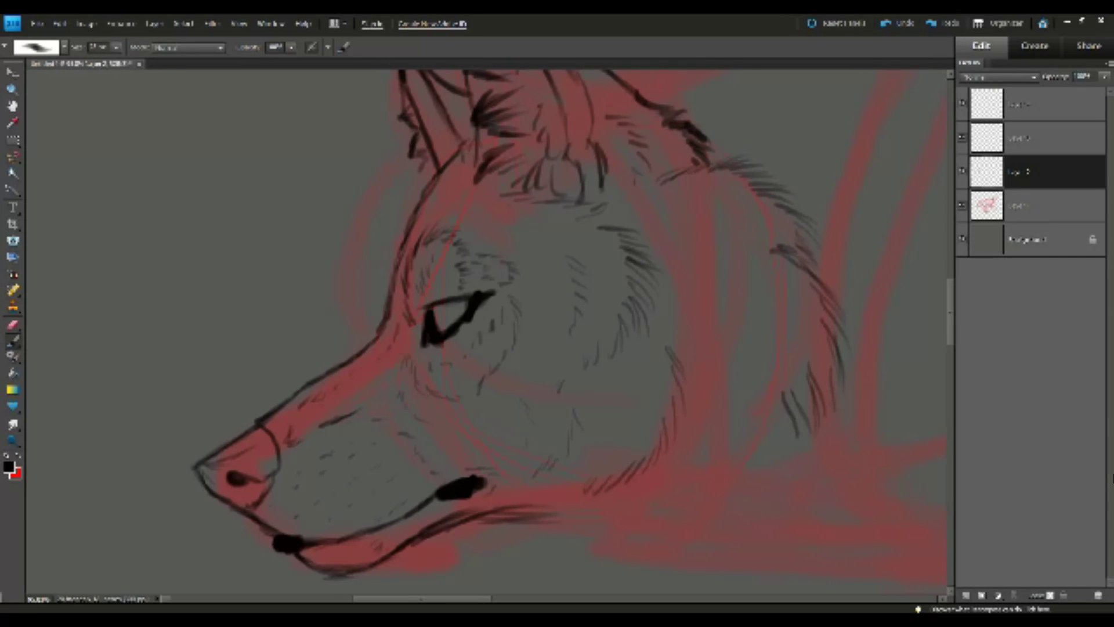
Brush fur tufts across the neck, forehead and cheek, and along the lower jaw and throat.
scroll(945, 318, "down", 3)
mouse_move(559, 419)
left_mouse_down()
mouse_move(639, 528)
mouse_move(674, 480)
mouse_move(691, 492)
mouse_move(709, 423)
mouse_move(704, 482)
left_mouse_up()
left_click_drag(706, 371, 717, 447)
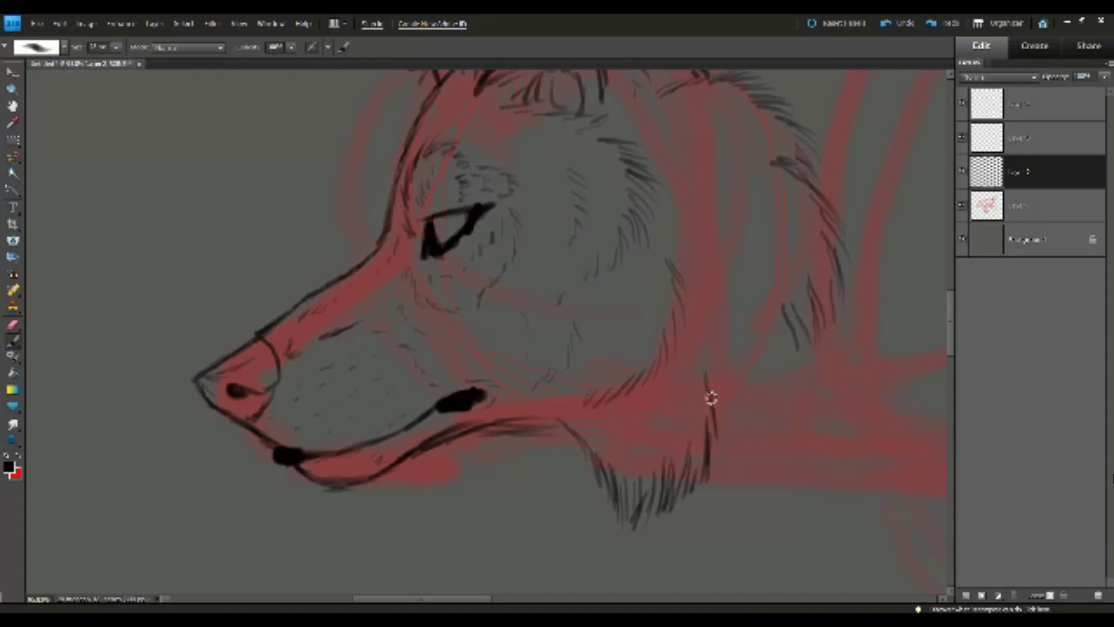
mouse_move(716, 390)
left_mouse_down()
mouse_move(764, 366)
mouse_move(774, 378)
mouse_move(790, 338)
left_mouse_up()
mouse_move(673, 101)
left_mouse_down()
mouse_move(747, 194)
mouse_move(707, 177)
mouse_move(691, 236)
mouse_move(709, 306)
mouse_move(668, 387)
left_mouse_up()
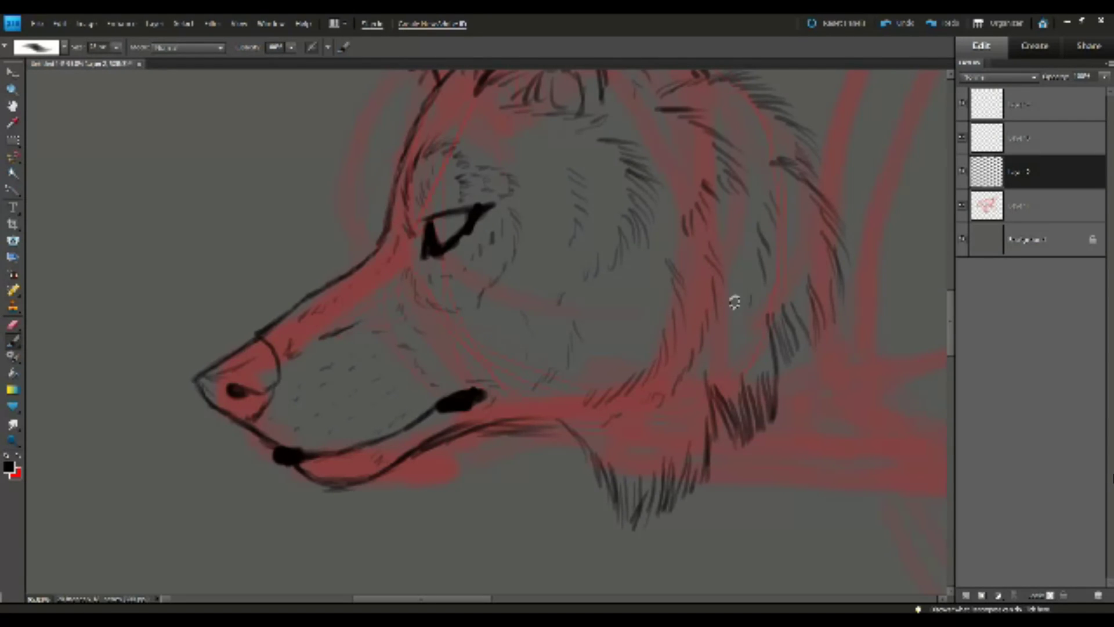
mouse_move(460, 434)
left_mouse_down()
mouse_move(528, 458)
mouse_move(565, 507)
mouse_move(556, 500)
left_mouse_up()
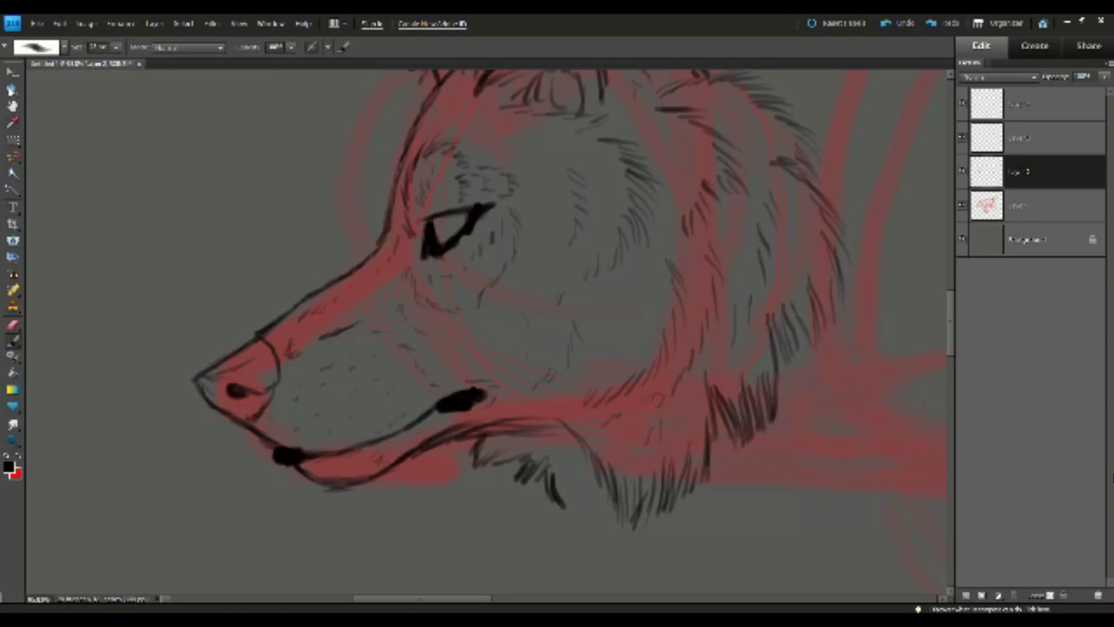
Zoom out to the whole head and redraw the fur tuft under the jaw.
key("z")
left_click(660, 388, "alt")
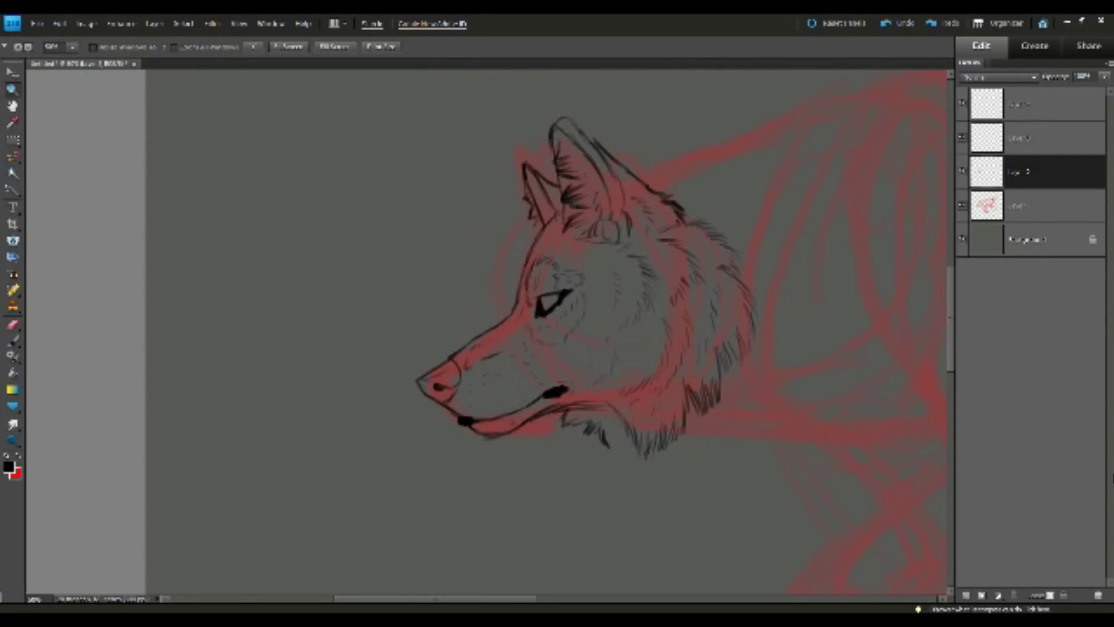
key("b")
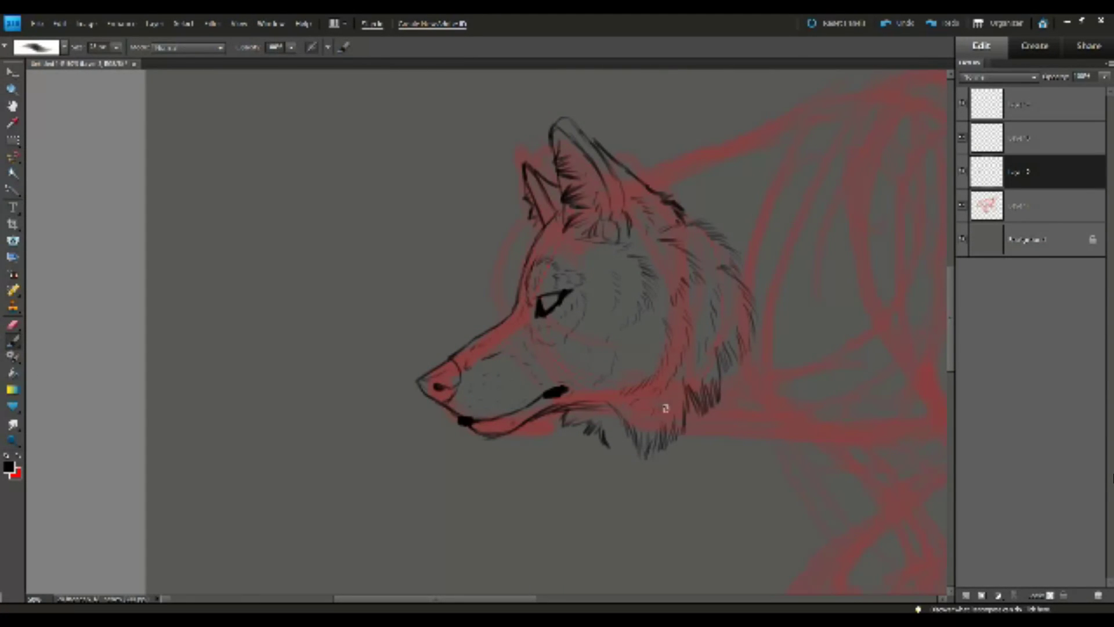
left_click_drag(611, 436, 610, 447)
left_click(60, 27)
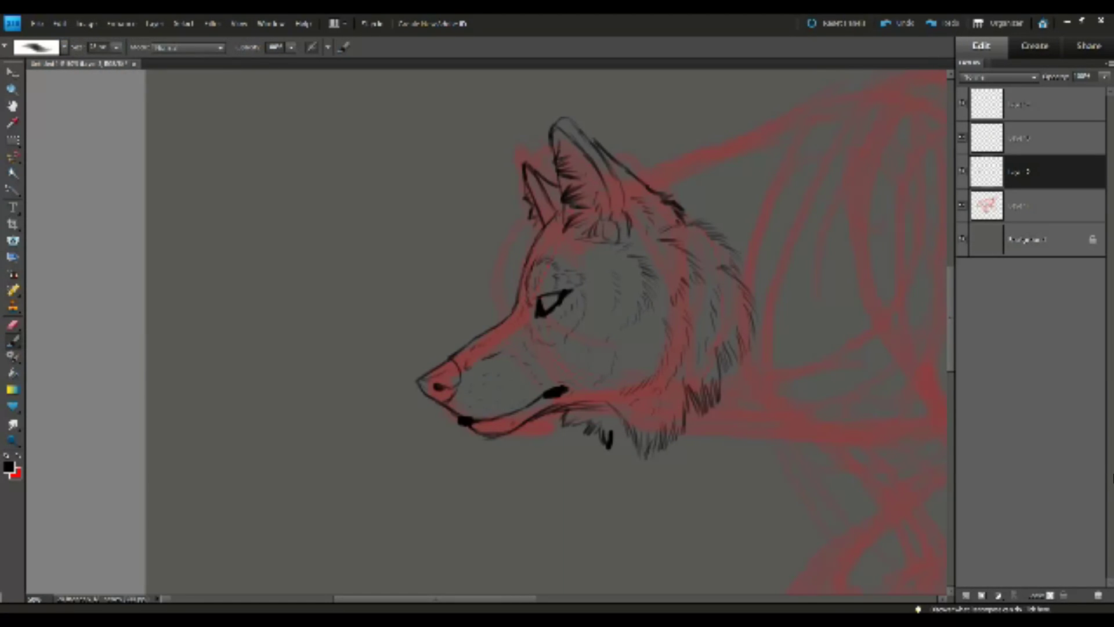
left_click(59, 24)
left_click(60, 38)
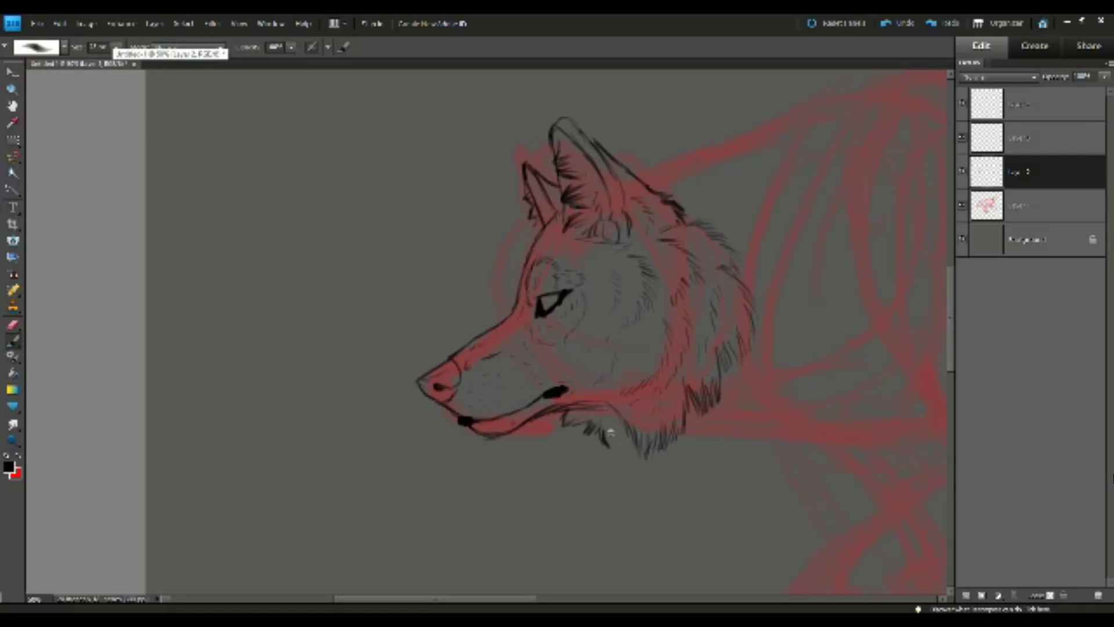
left_click_drag(620, 436, 636, 453)
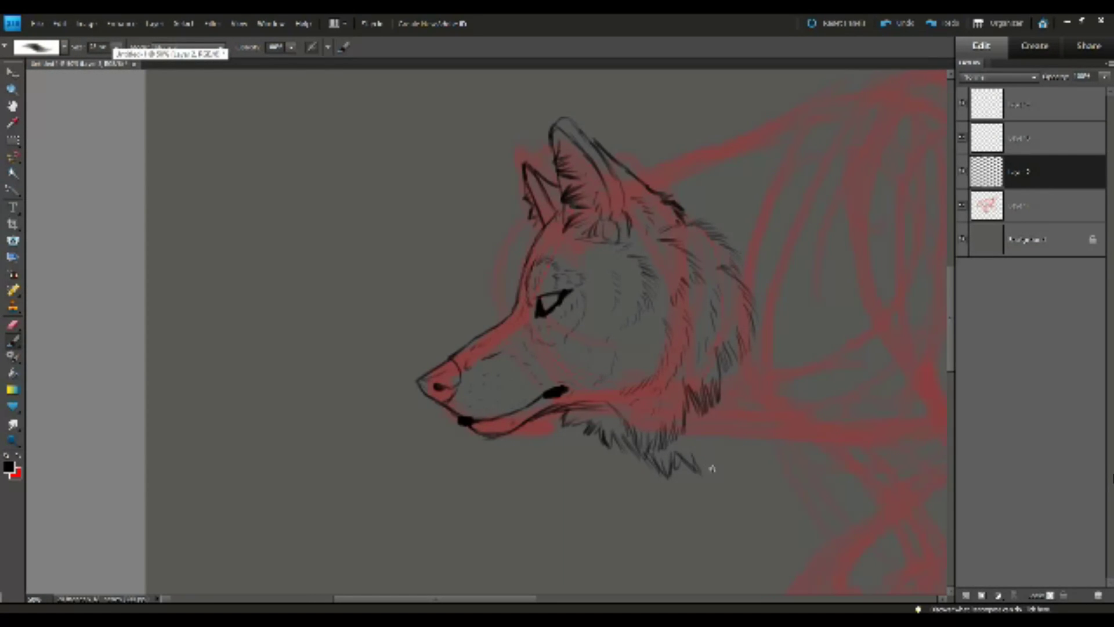
Extend spiky fur from behind the ear along the top of the neck.
left_click_drag(520, 598, 584, 599)
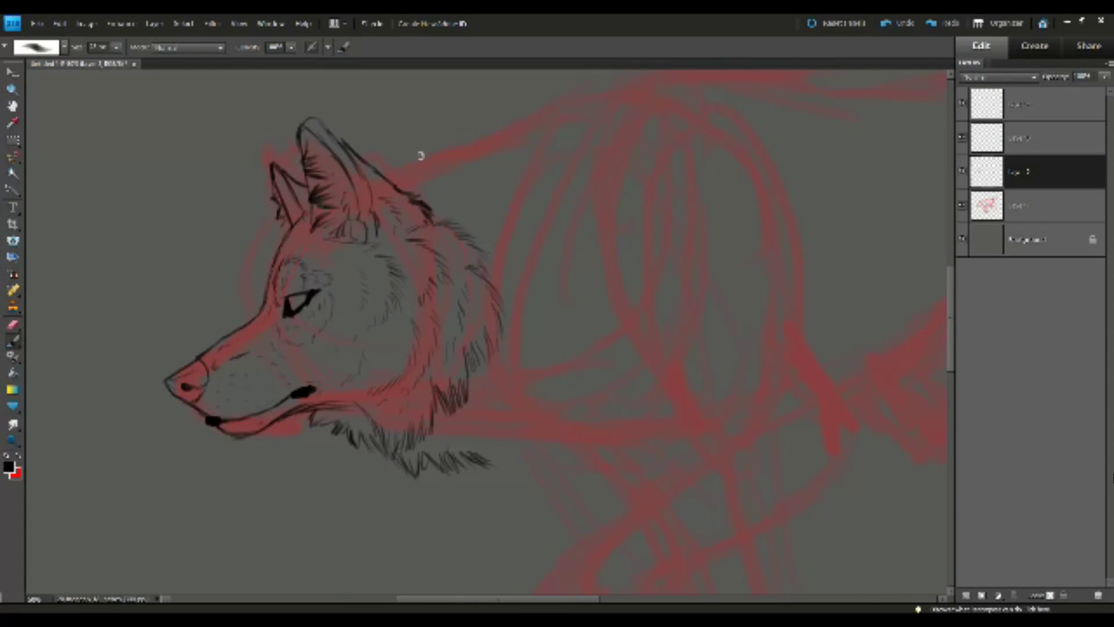
mouse_move(373, 151)
left_mouse_down()
mouse_move(378, 164)
mouse_move(406, 156)
left_mouse_up()
left_click_drag(456, 124, 429, 145)
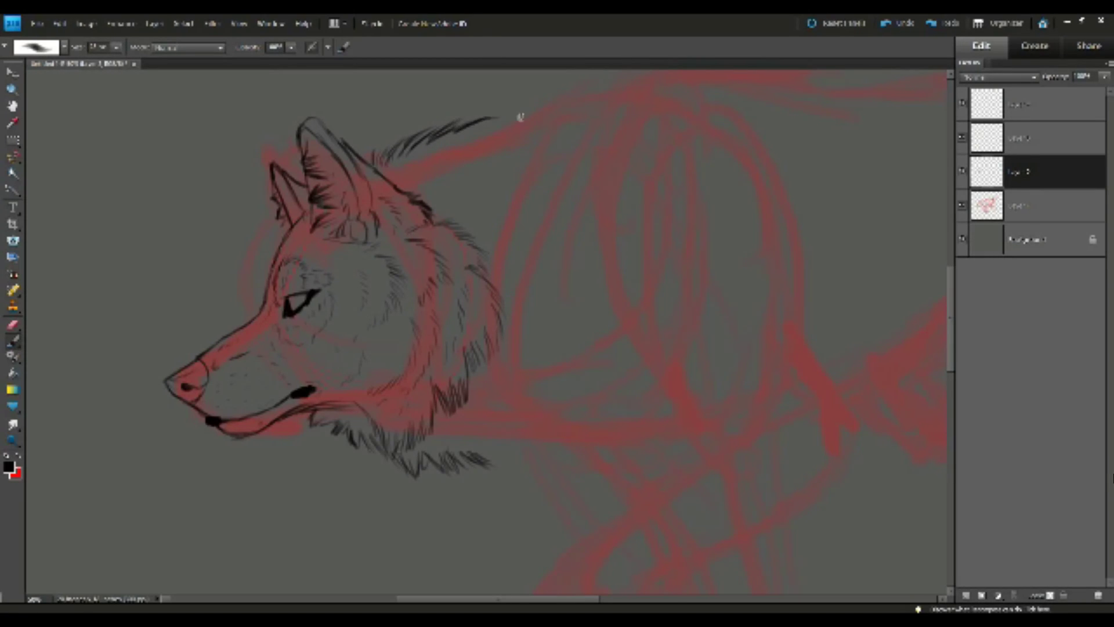
left_click_drag(502, 114, 484, 123)
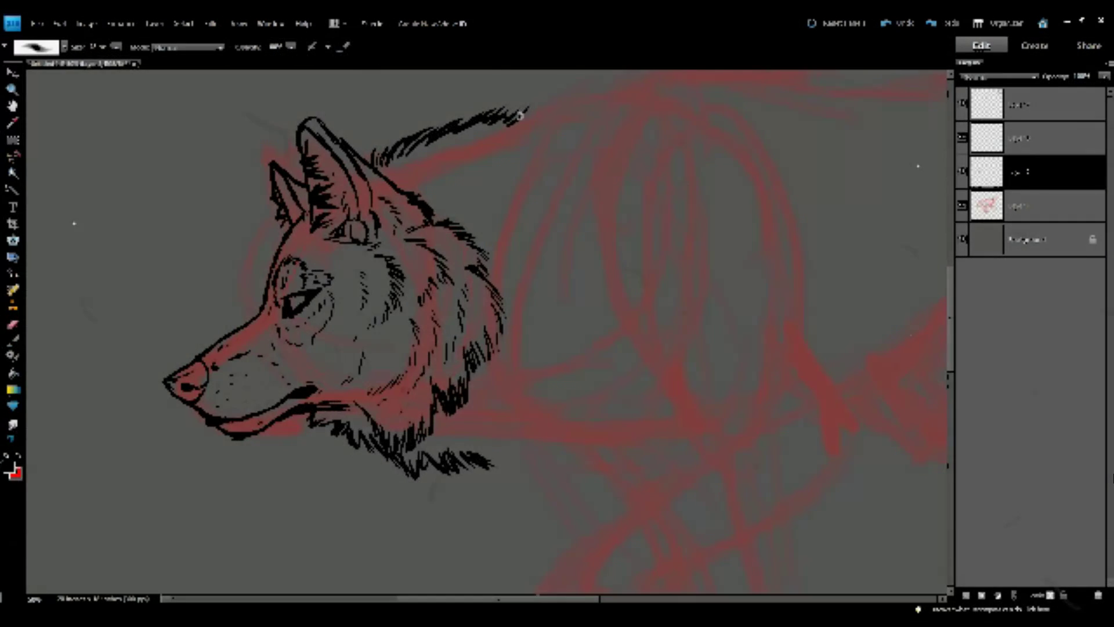